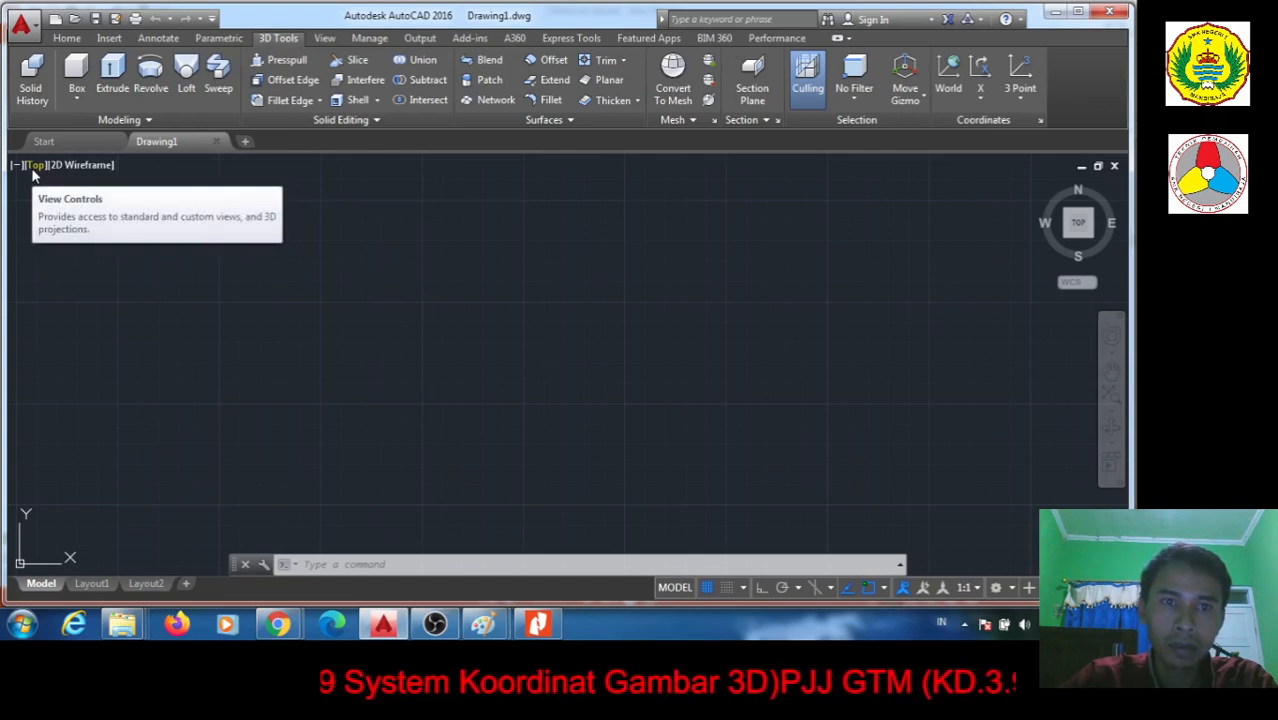
# Switch the drawing from the top view to the SW Isometric view
pyautogui.click(325, 39)
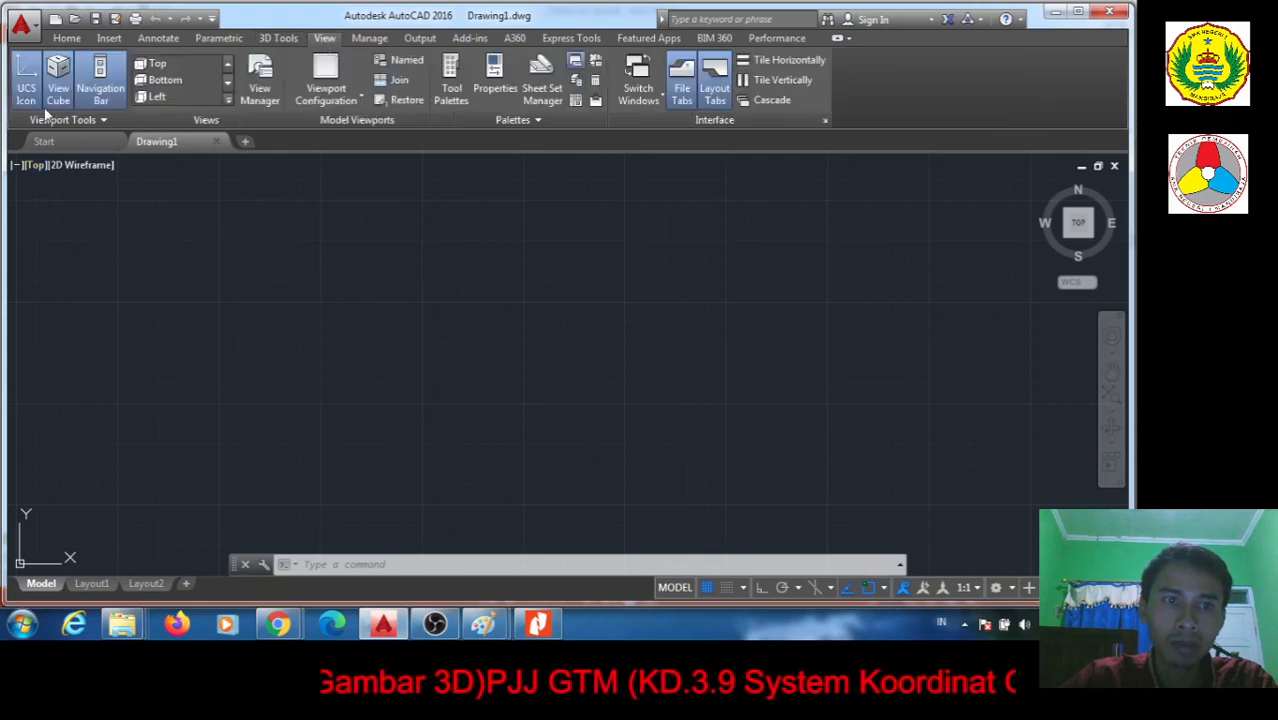
pyautogui.click(228, 101)
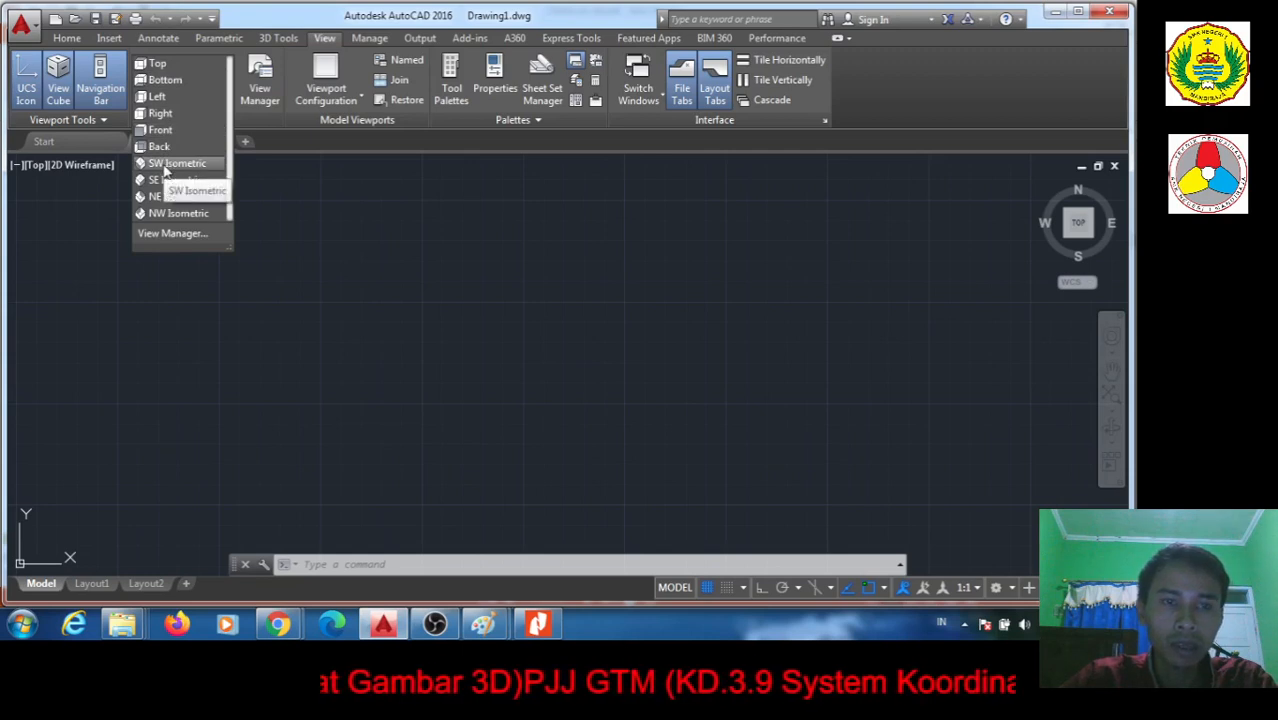
pyautogui.click(165, 168)
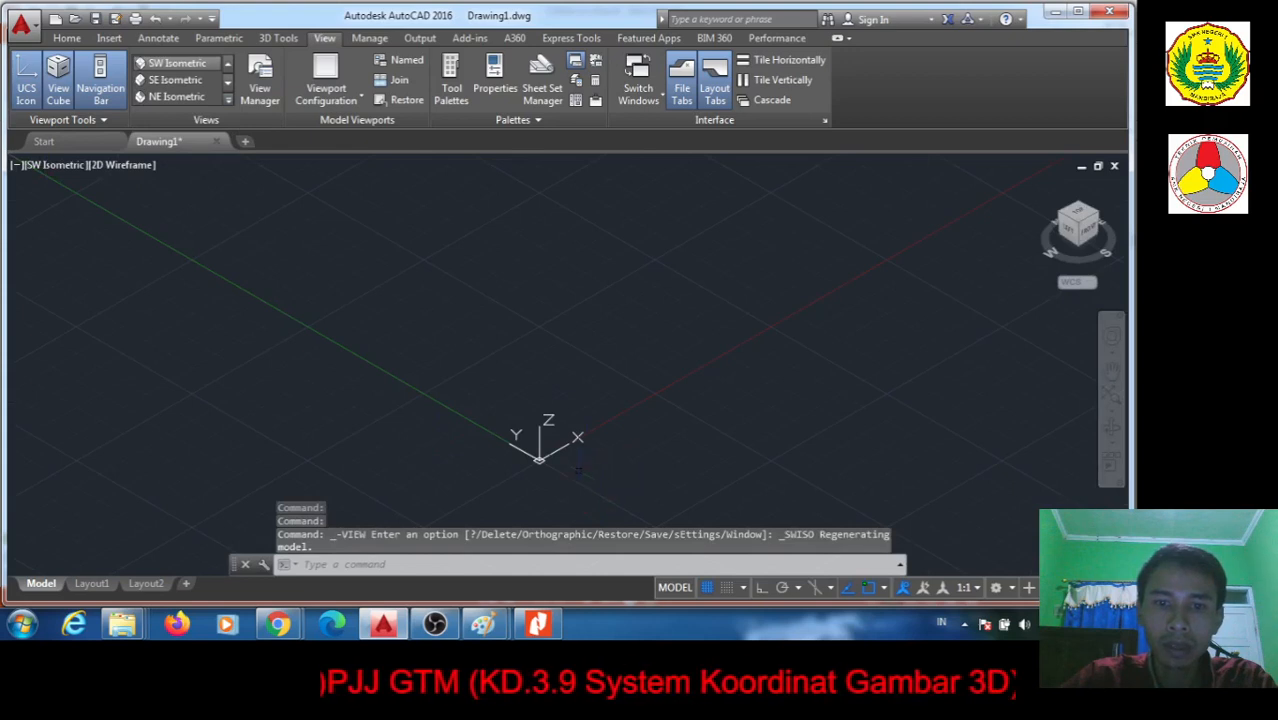
pyautogui.scroll(2, 578, 470)
pyautogui.scroll(6, 560, 468)
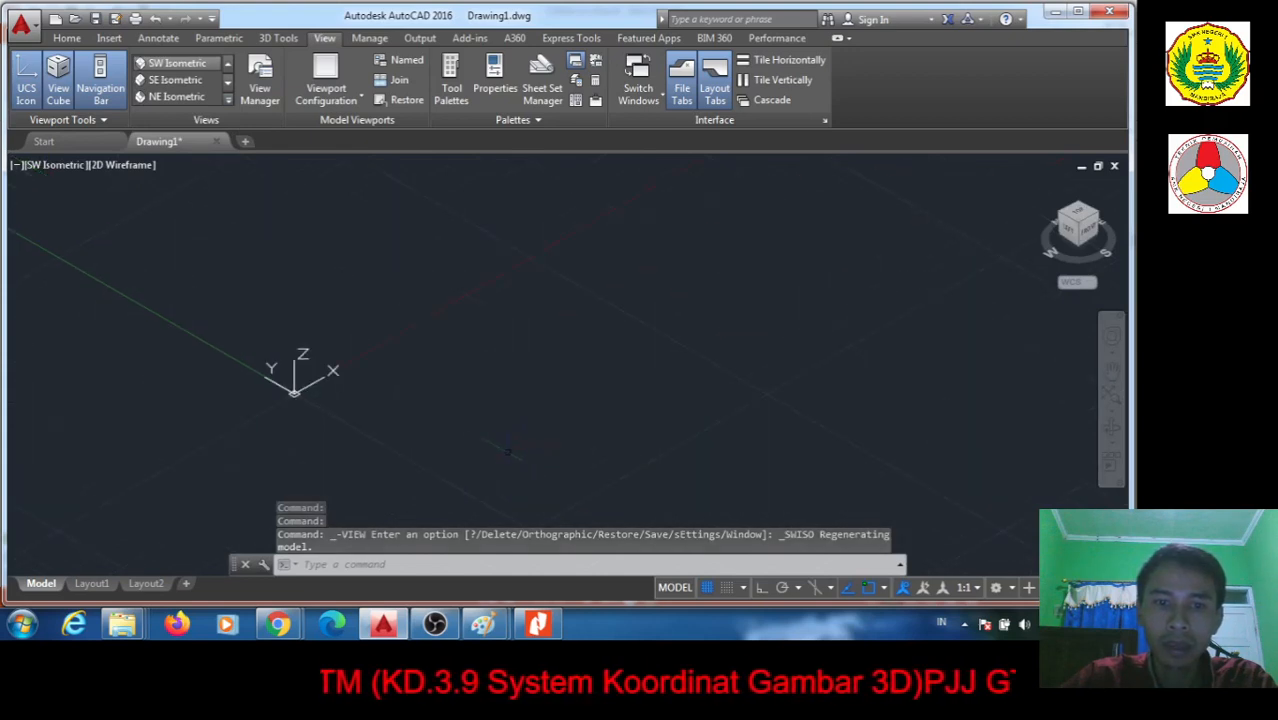
pyautogui.scroll(3, 248, 368)
pyautogui.moveTo(387, 403); pyautogui.dragTo(391, 373, button='middle')
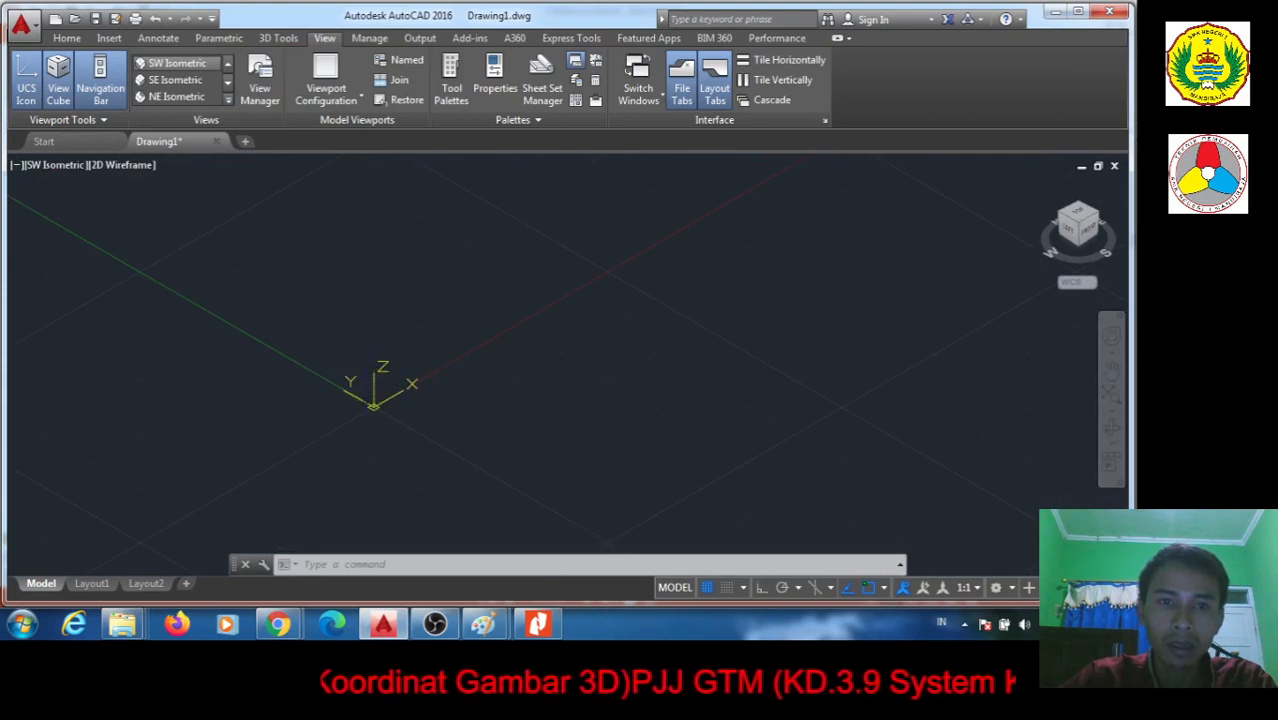
pyautogui.moveTo(386, 384); pyautogui.dragTo(382, 387, button='middle')
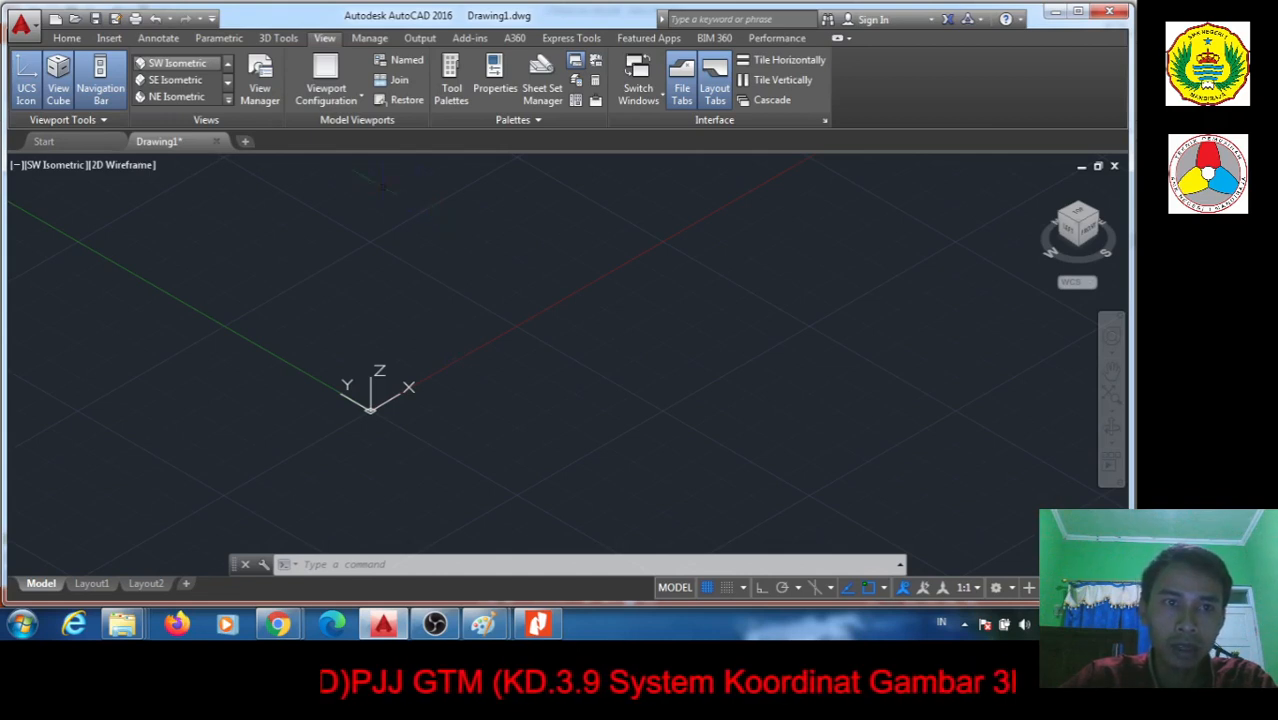
# Model a freehand solid box beside the X axis, picking two opposite base corners and a height
pyautogui.click(267, 40)
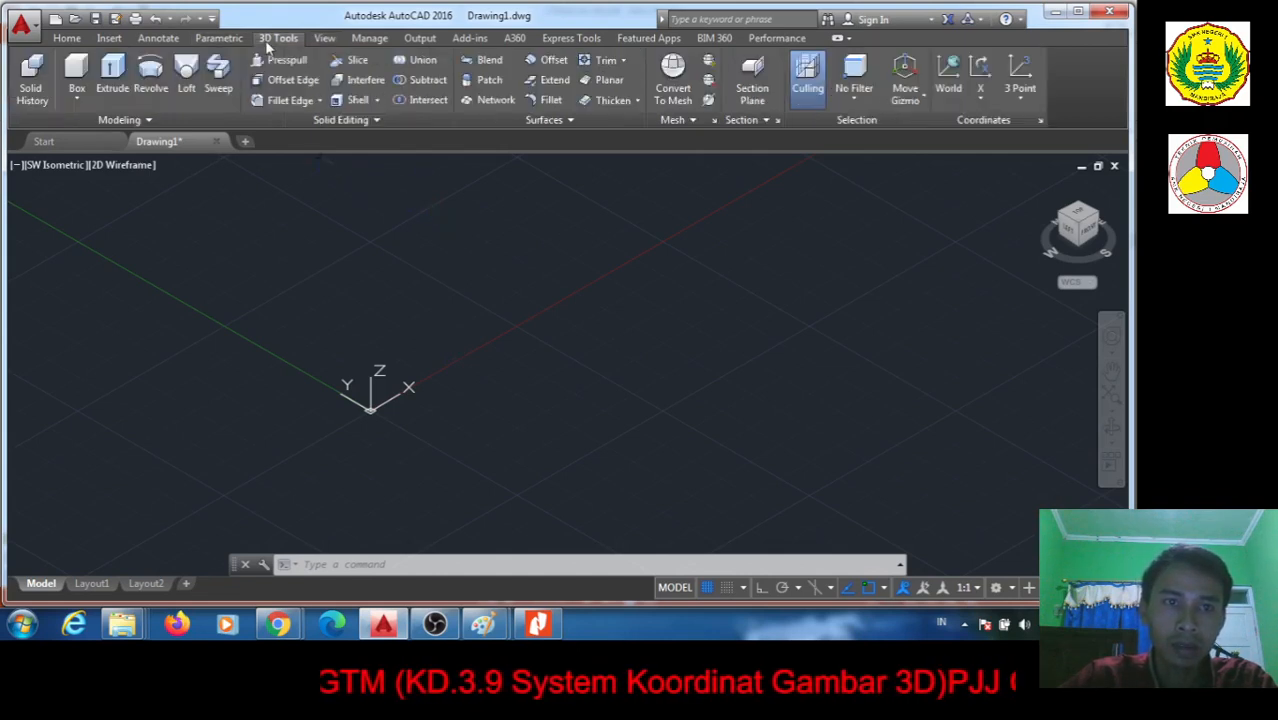
pyautogui.click(78, 100)
pyautogui.click(89, 133)
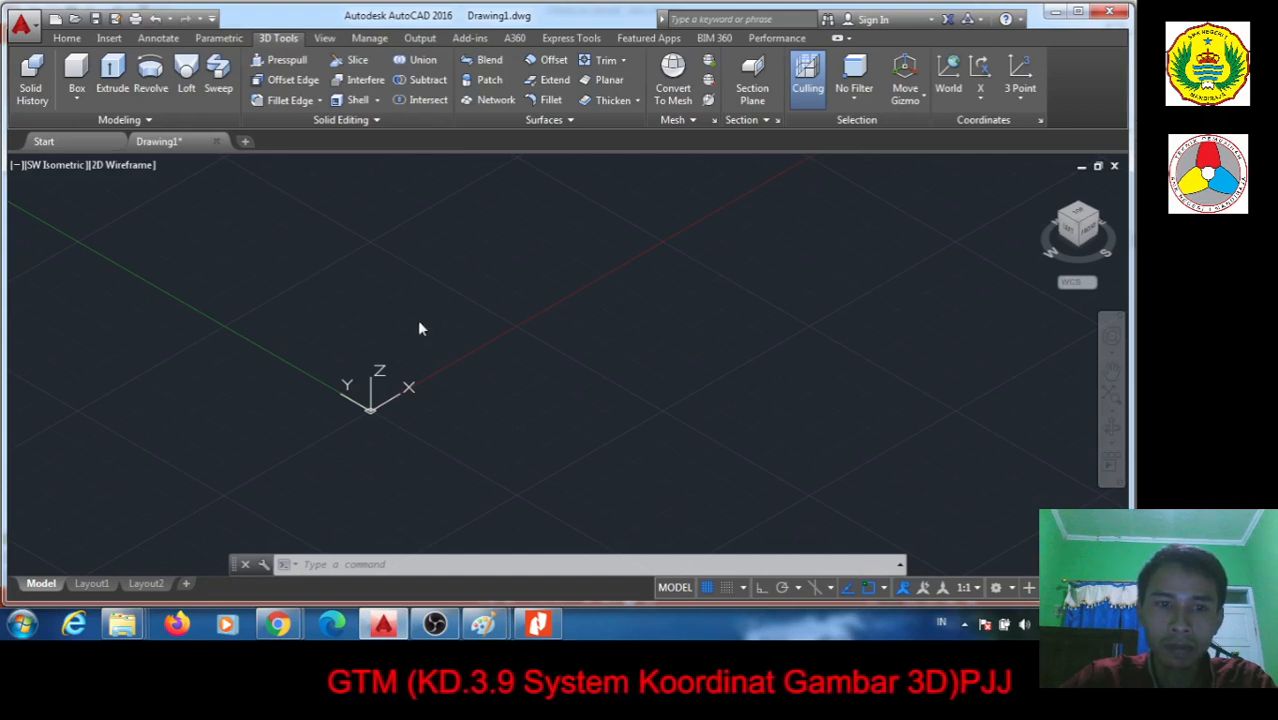
pyautogui.write('box')
pyautogui.press('Return')
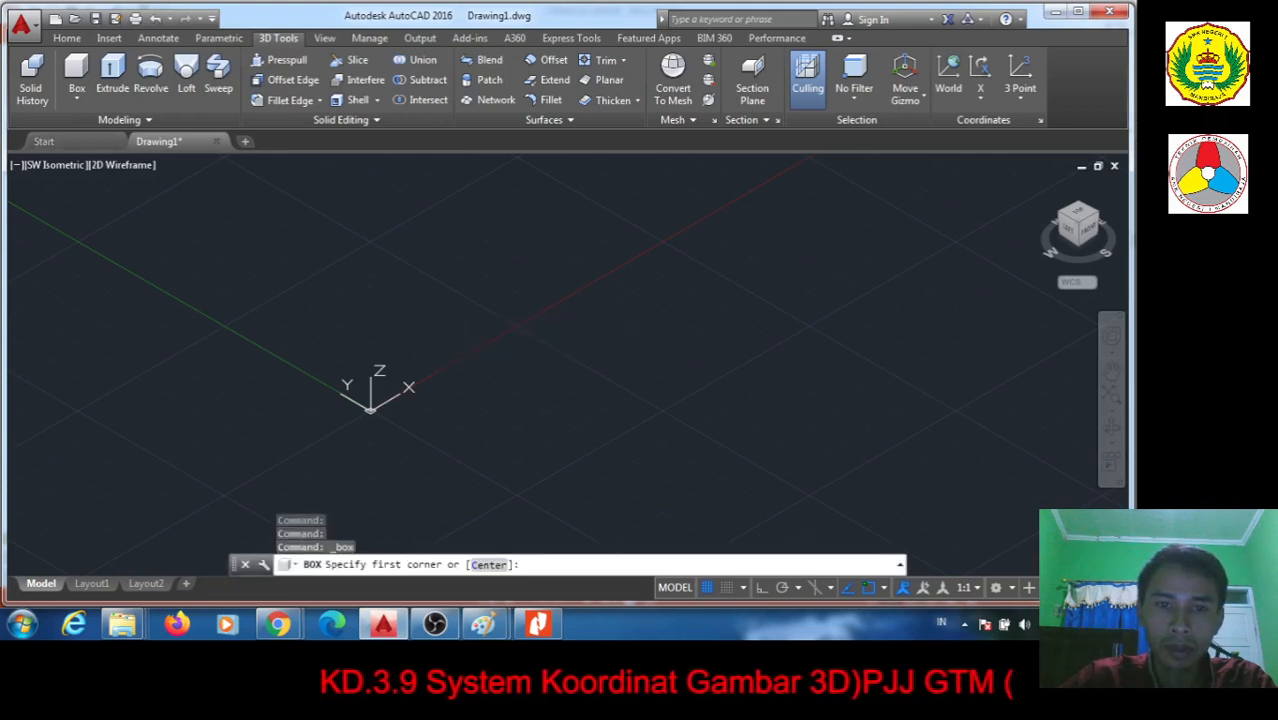
pyautogui.click(394, 318)
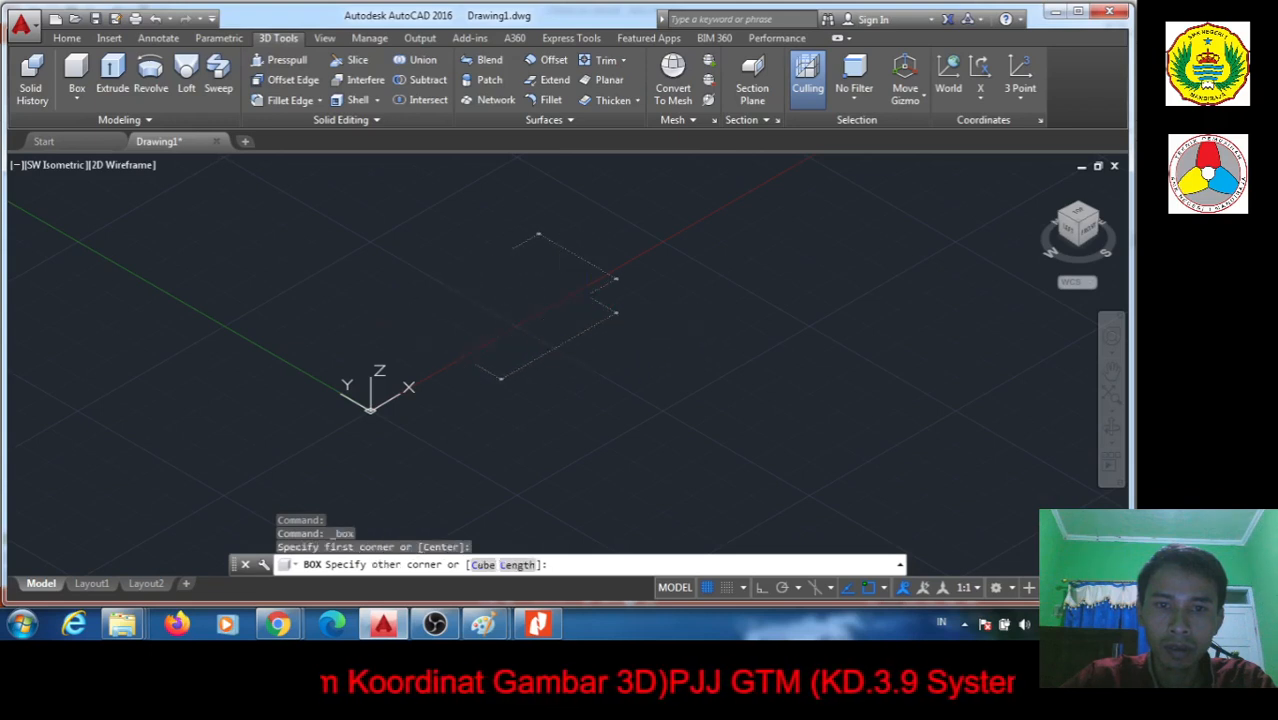
pyautogui.click(587, 296)
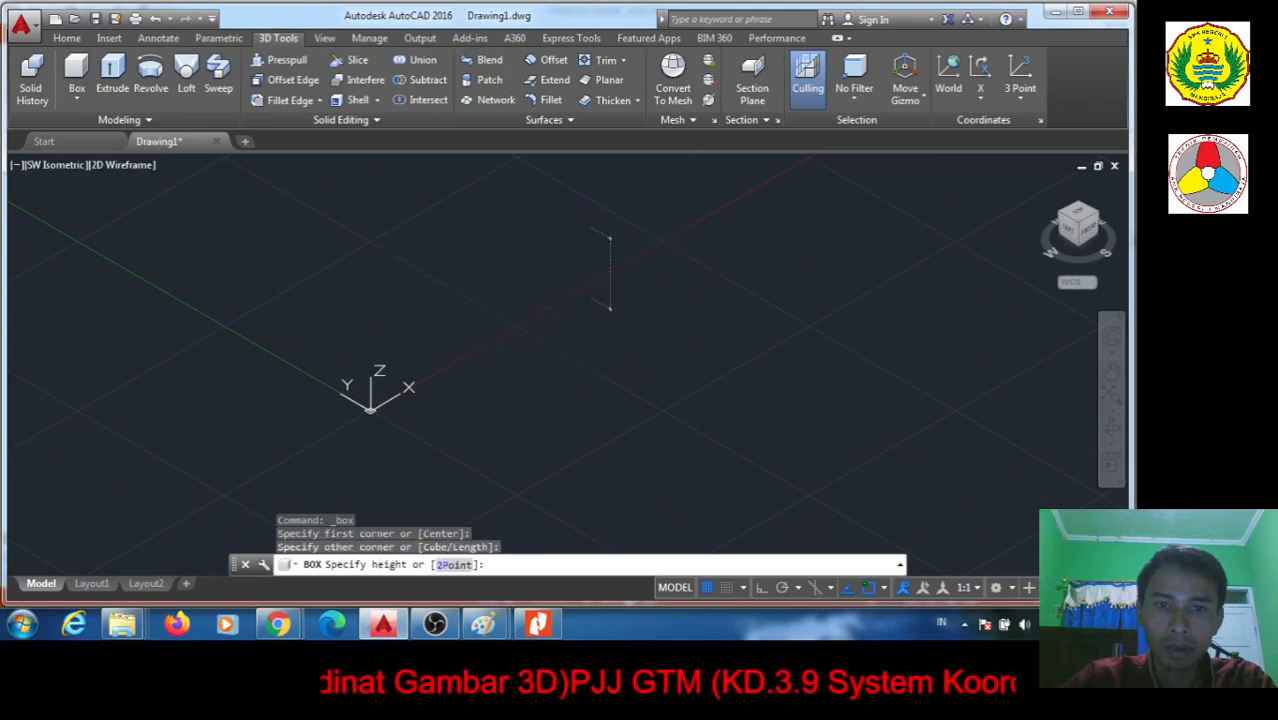
pyautogui.click(587, 225)
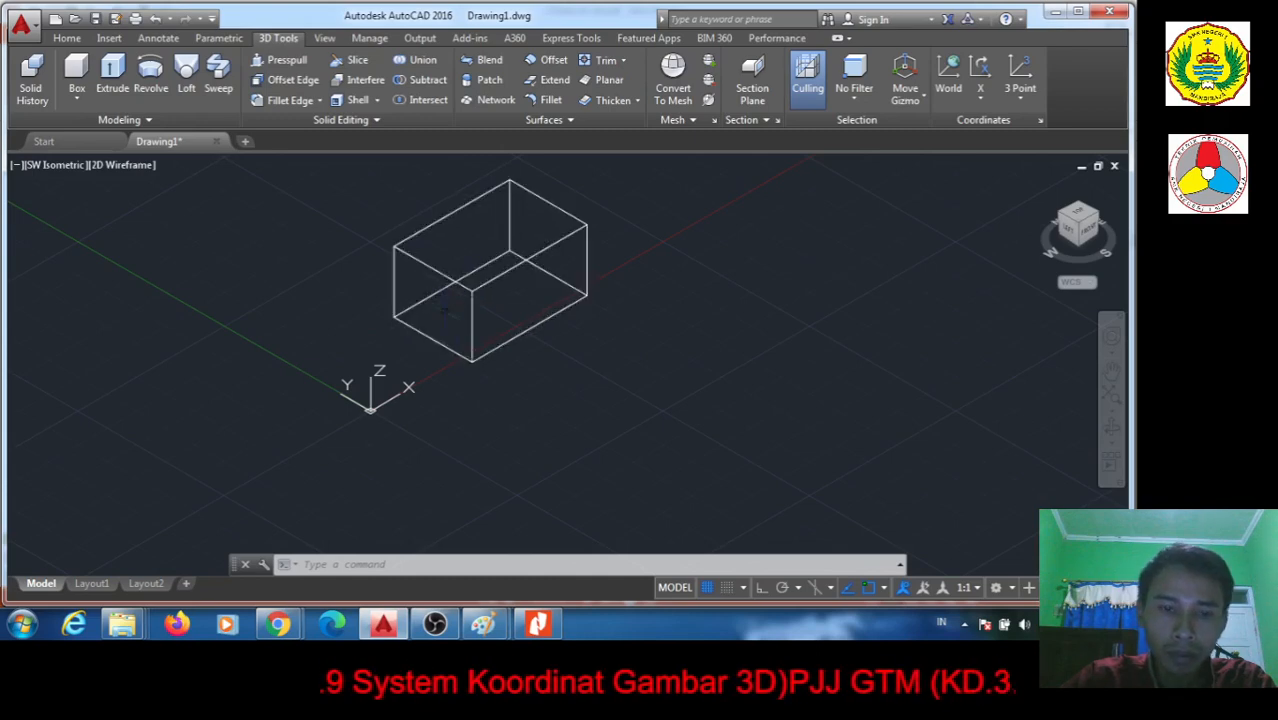
# Switch to Nitro Pro, read the WCS and UCS coordinate system section of GTMan kls XII.pdf, and return to AutoCAD
pyautogui.click(538, 630)
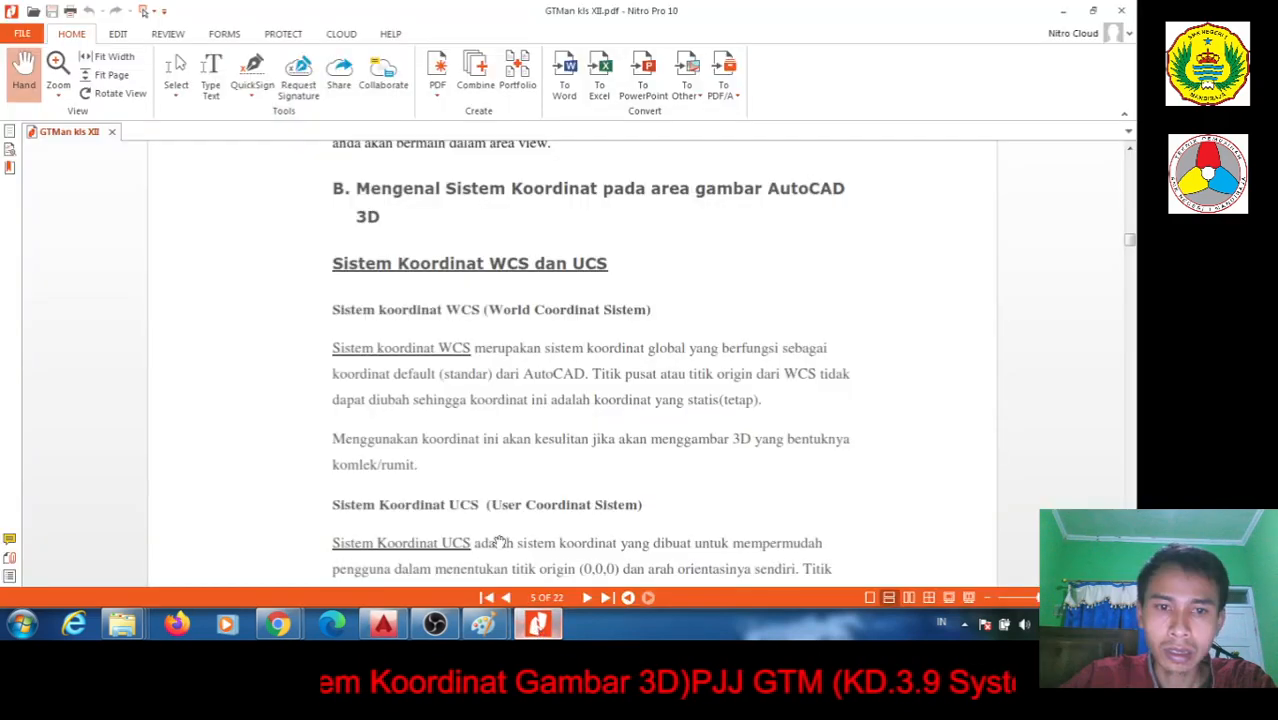
pyautogui.scroll(-1, 417, 418)
pyautogui.scroll(-2, 417, 418)
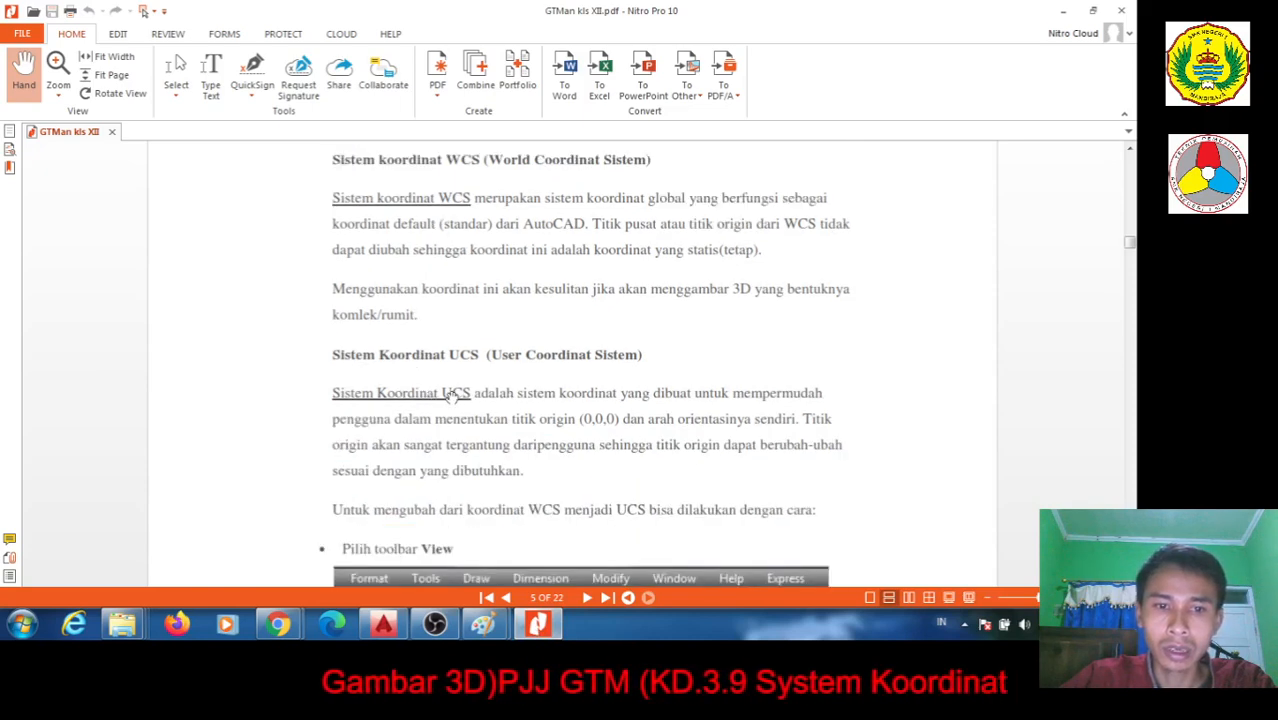
pyautogui.scroll(-5, 440, 398)
pyautogui.scroll(-5, 441, 397)
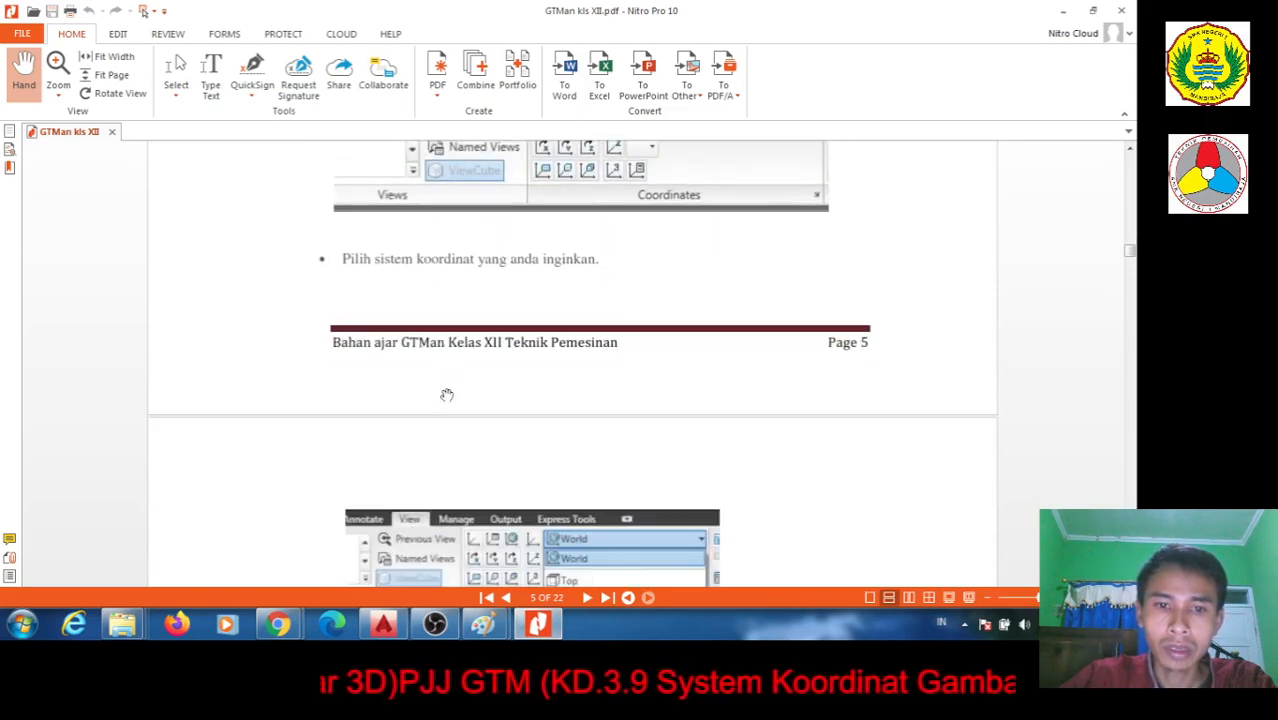
pyautogui.scroll(6, 447, 393)
pyautogui.scroll(4, 447, 393)
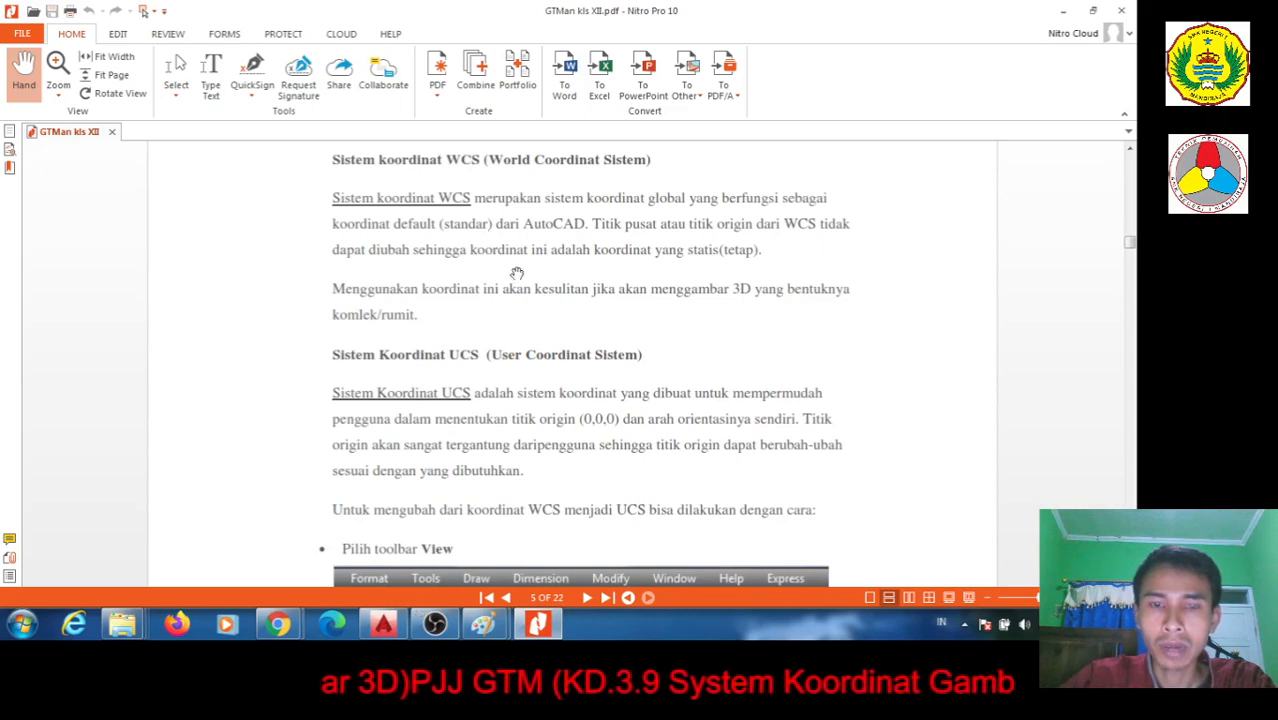
pyautogui.click(338, 502)
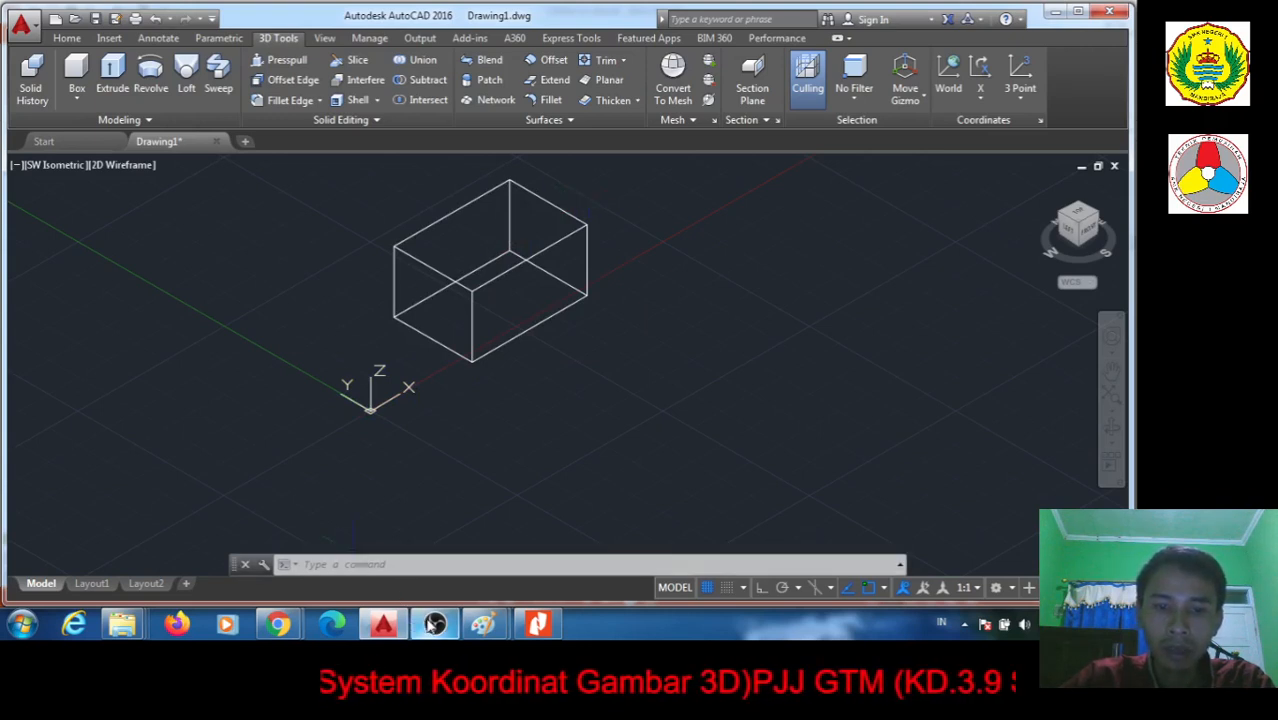
pyautogui.moveTo(431, 623)
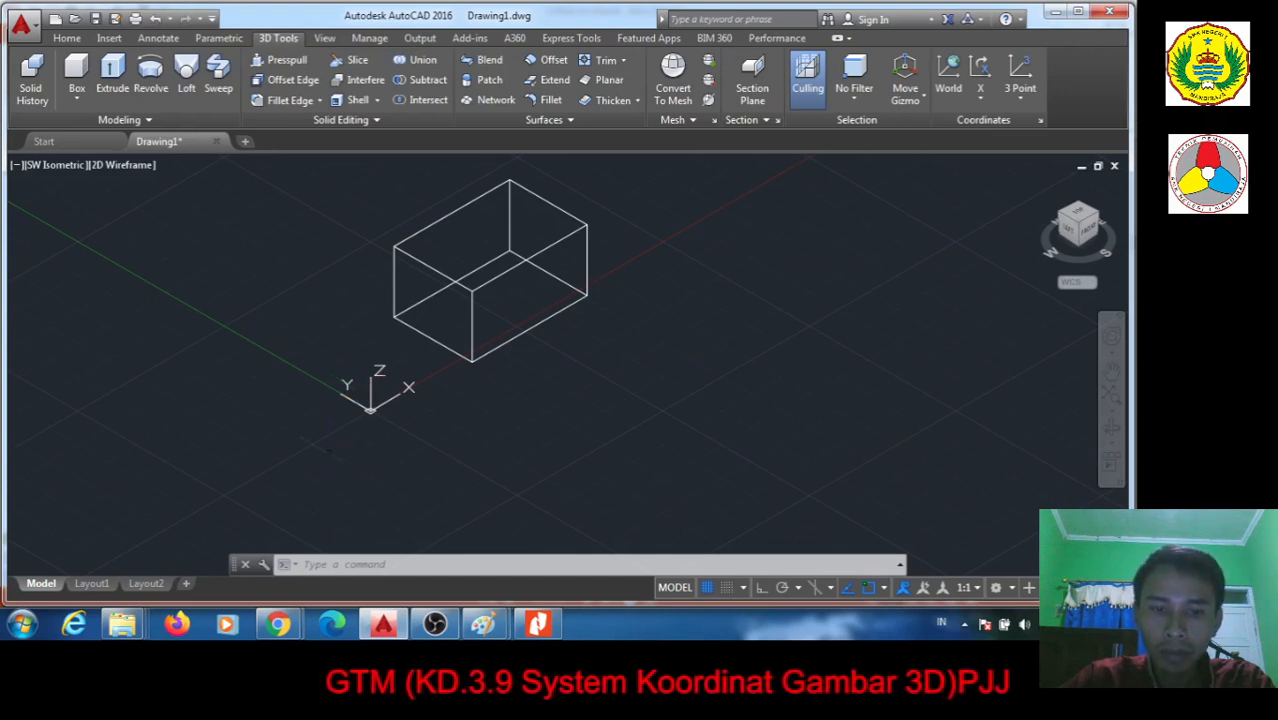
pyautogui.click(339, 565)
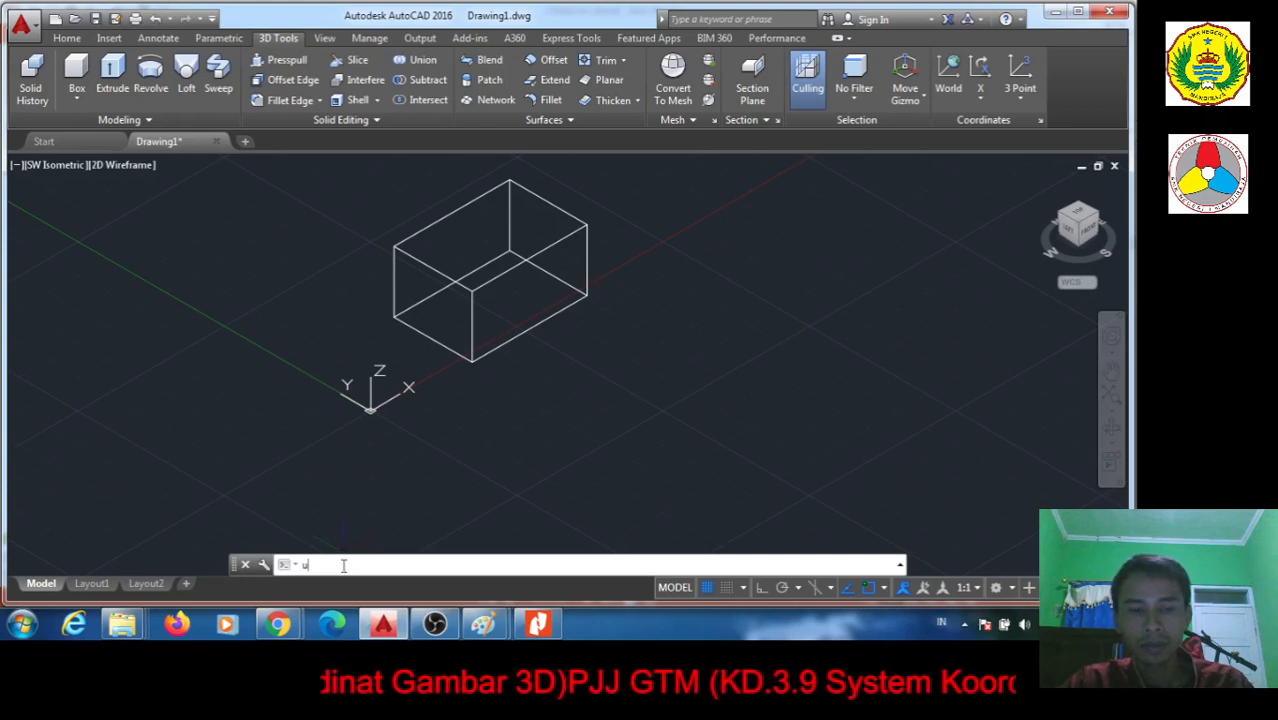
pyautogui.write('cs')
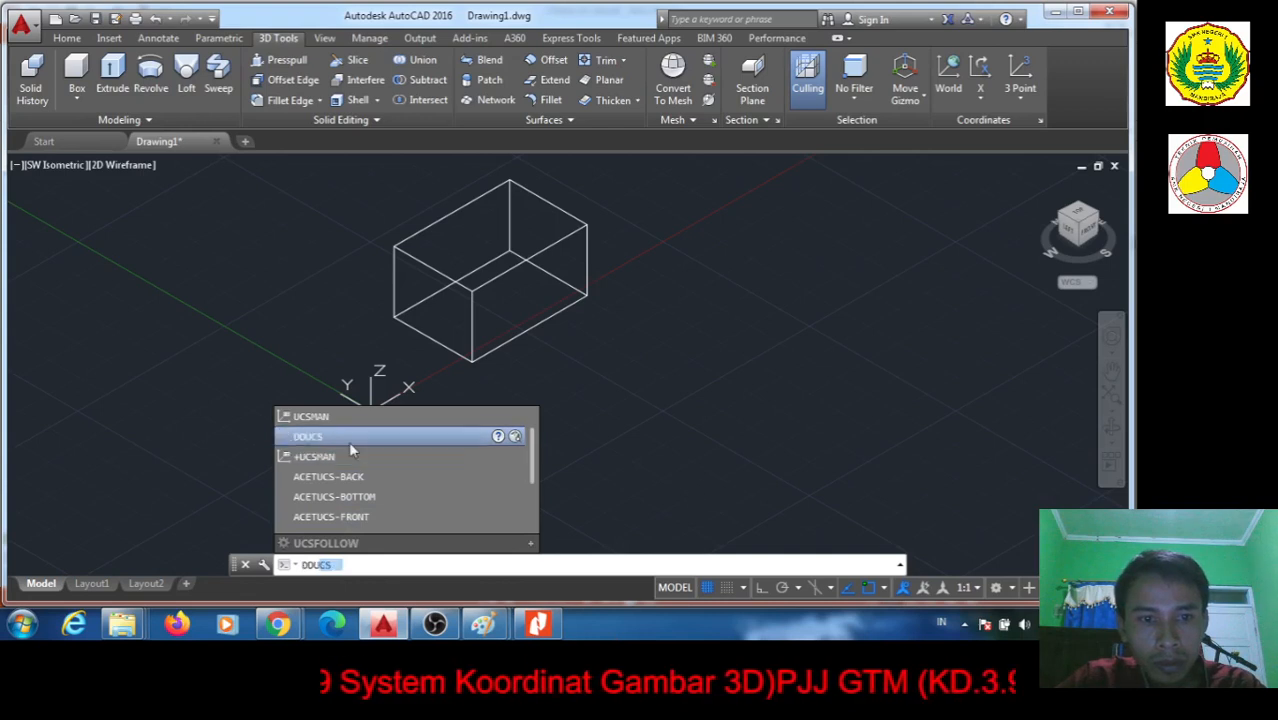
pyautogui.click(331, 416)
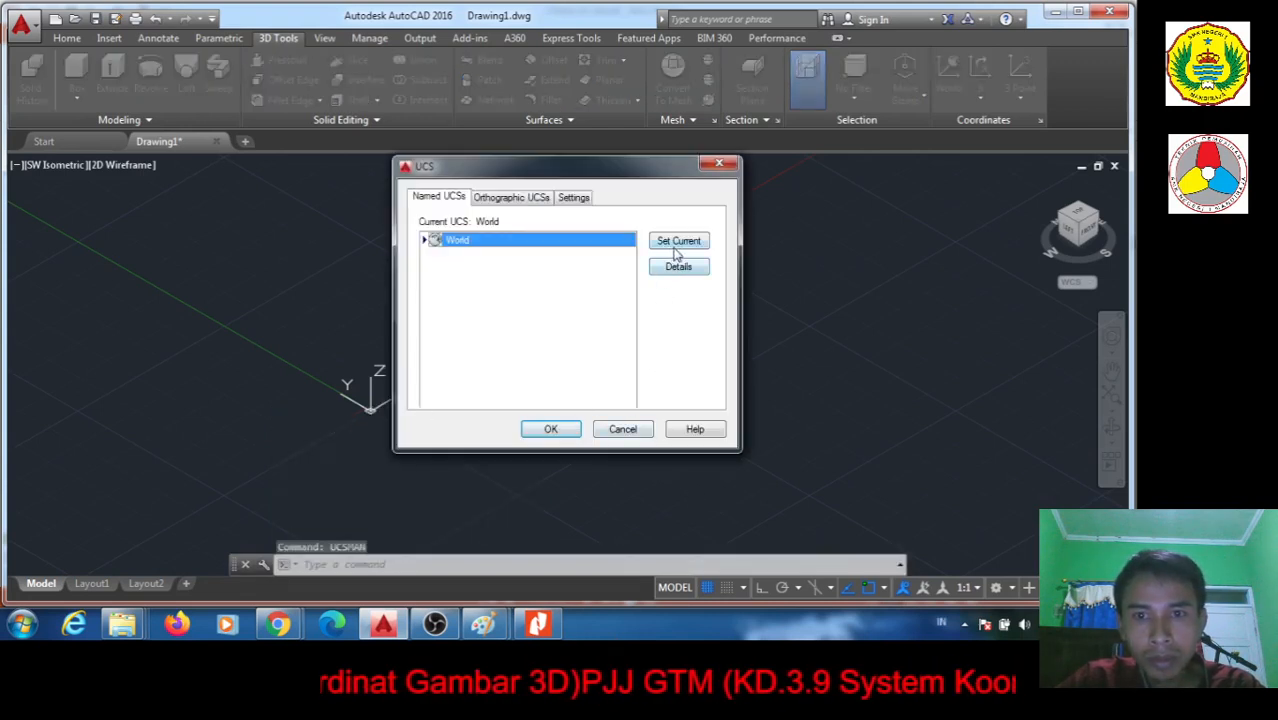
pyautogui.click(622, 429)
# Define a UCS with its origin at the box's right bottom corner, X toward the rear bottom corner and Y toward the front bottom corner
pyautogui.click(459, 566)
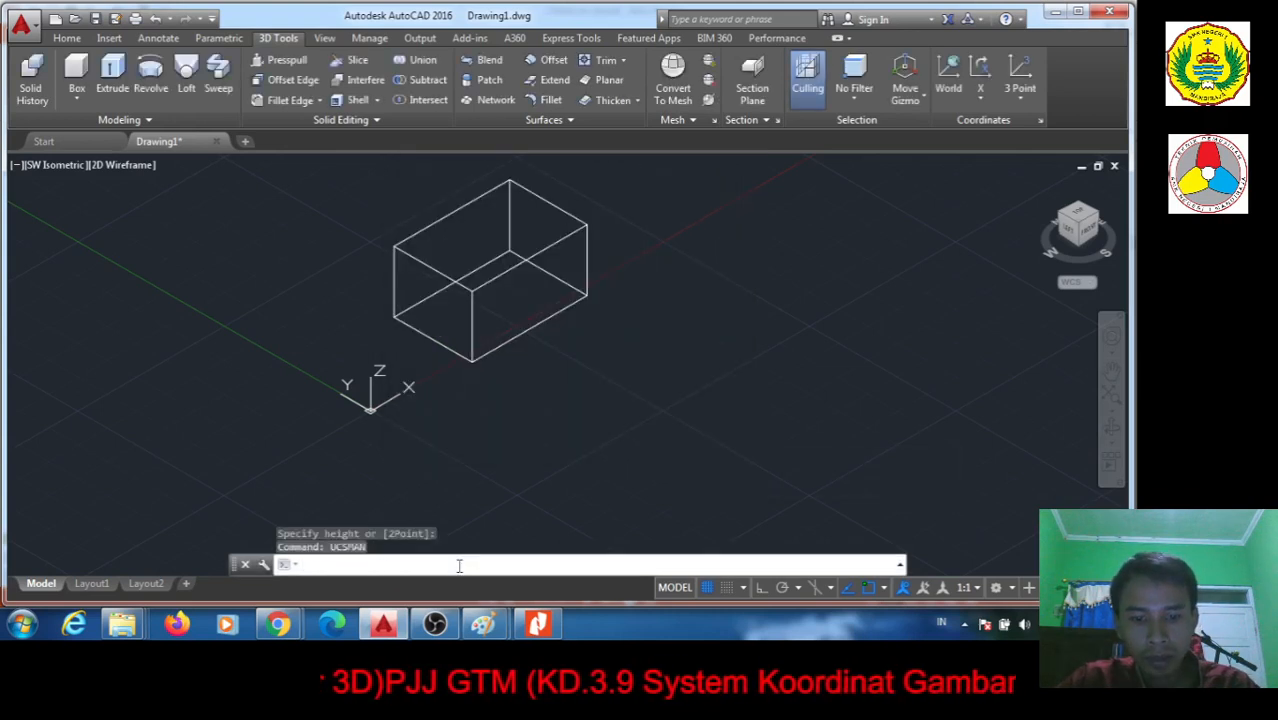
pyautogui.write('uc')
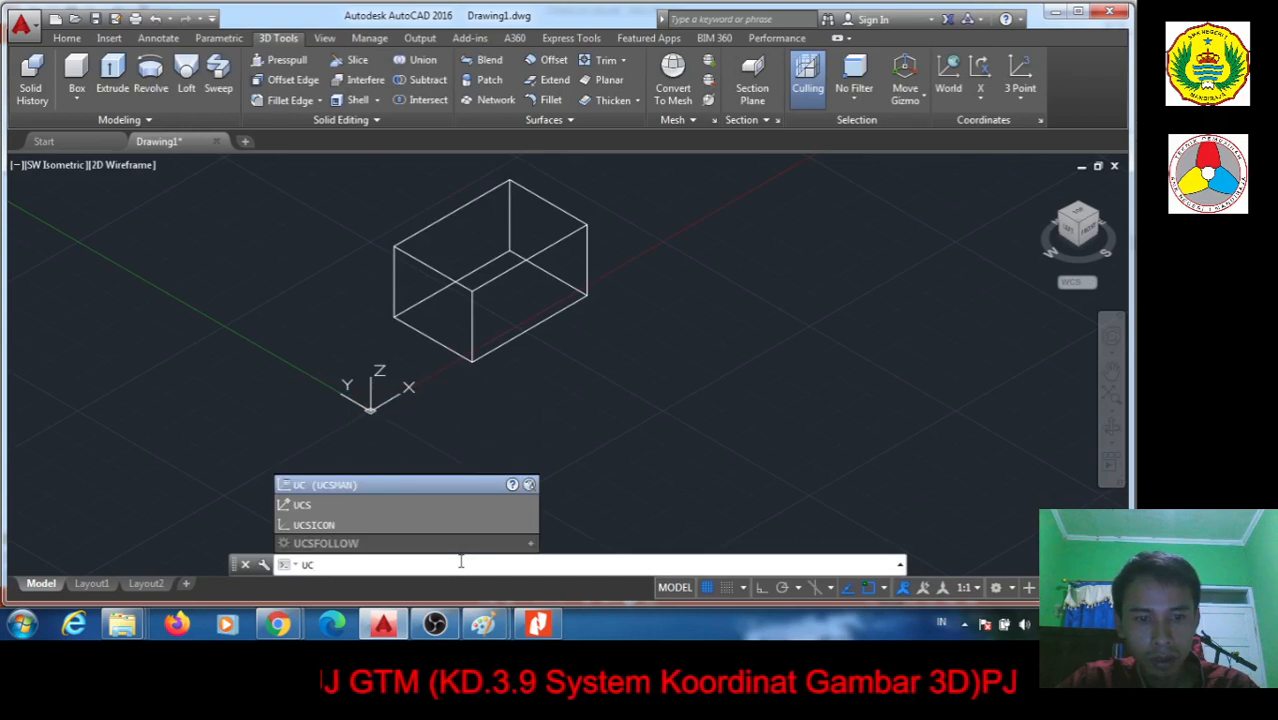
pyautogui.write('s')
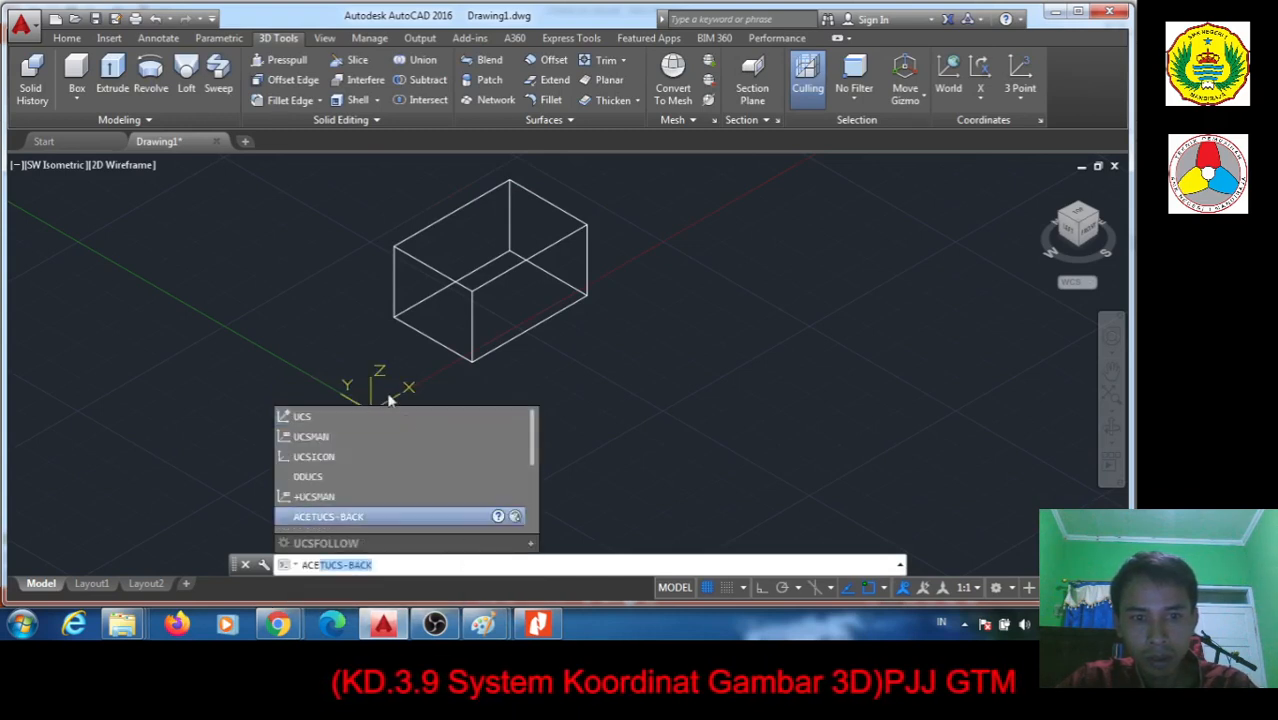
pyautogui.click(350, 421)
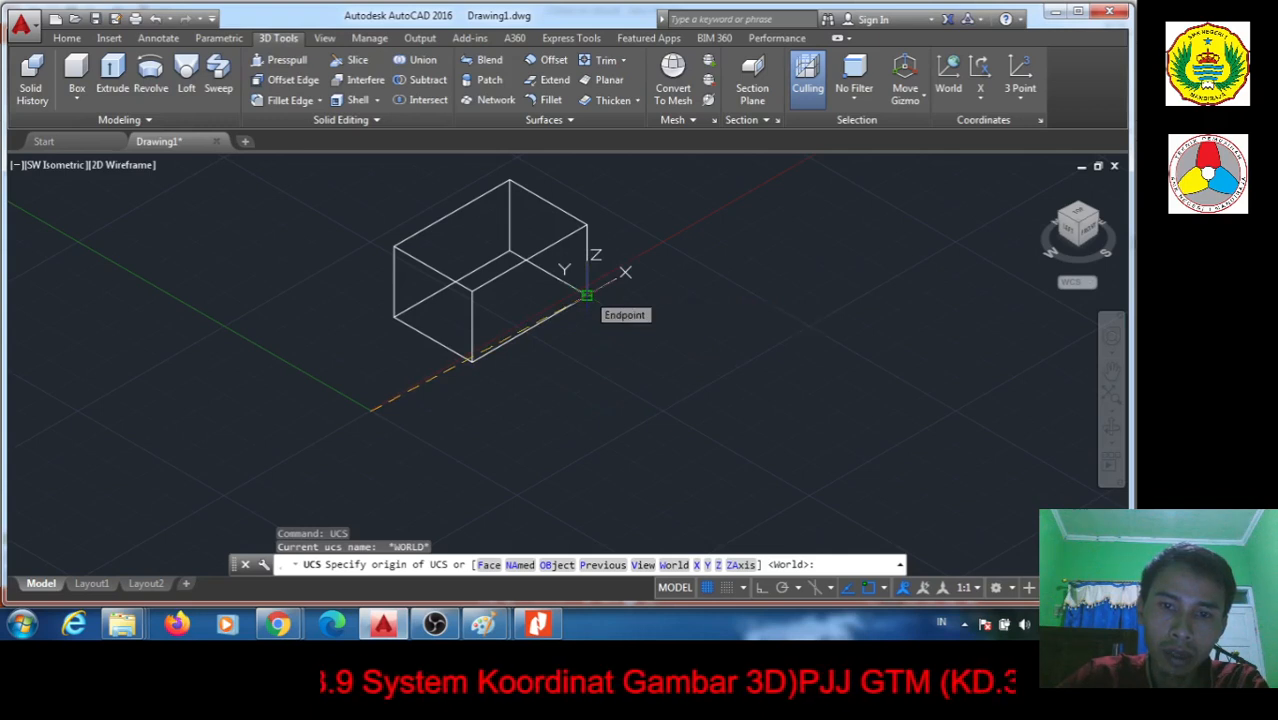
pyautogui.click(586, 296)
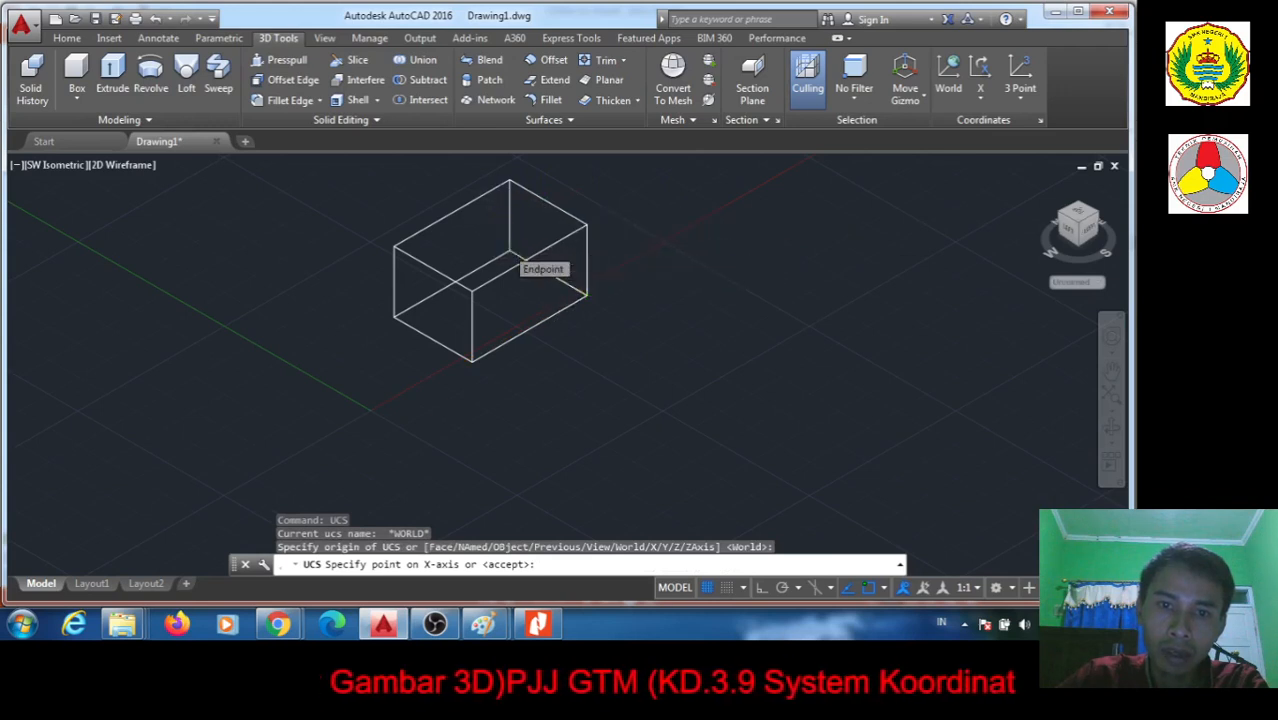
pyautogui.click(508, 250)
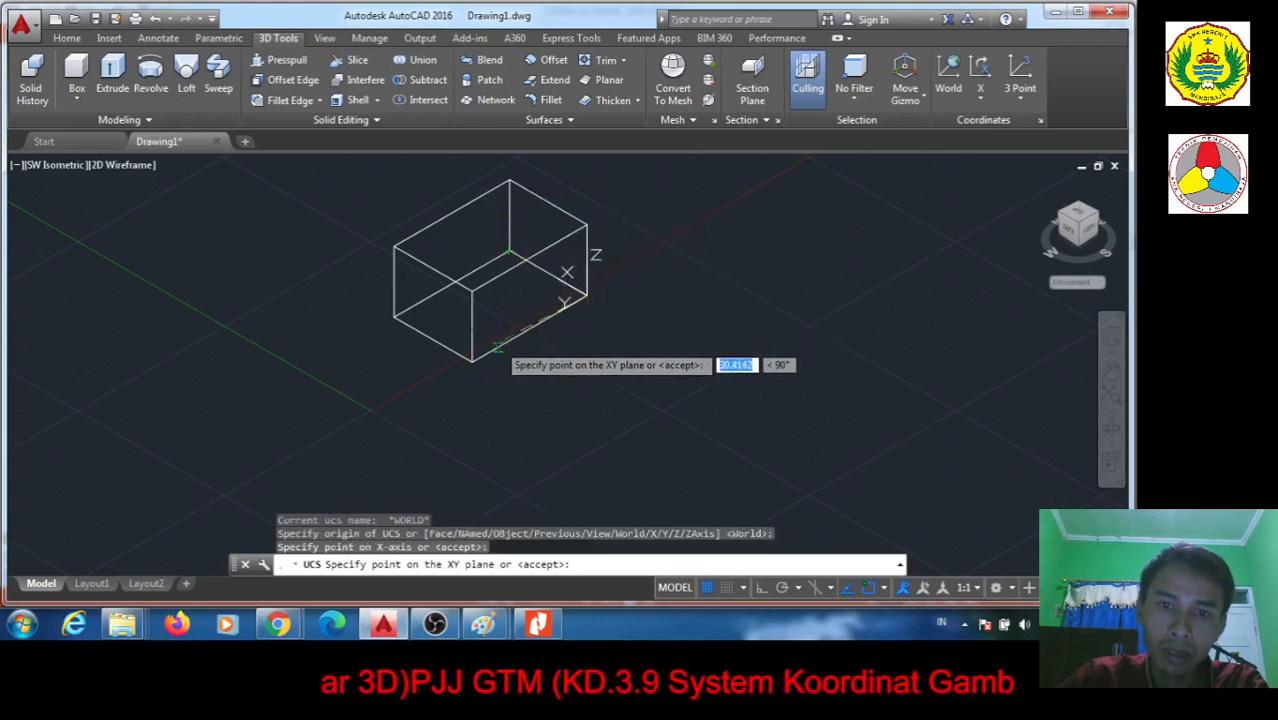
pyautogui.click(472, 361)
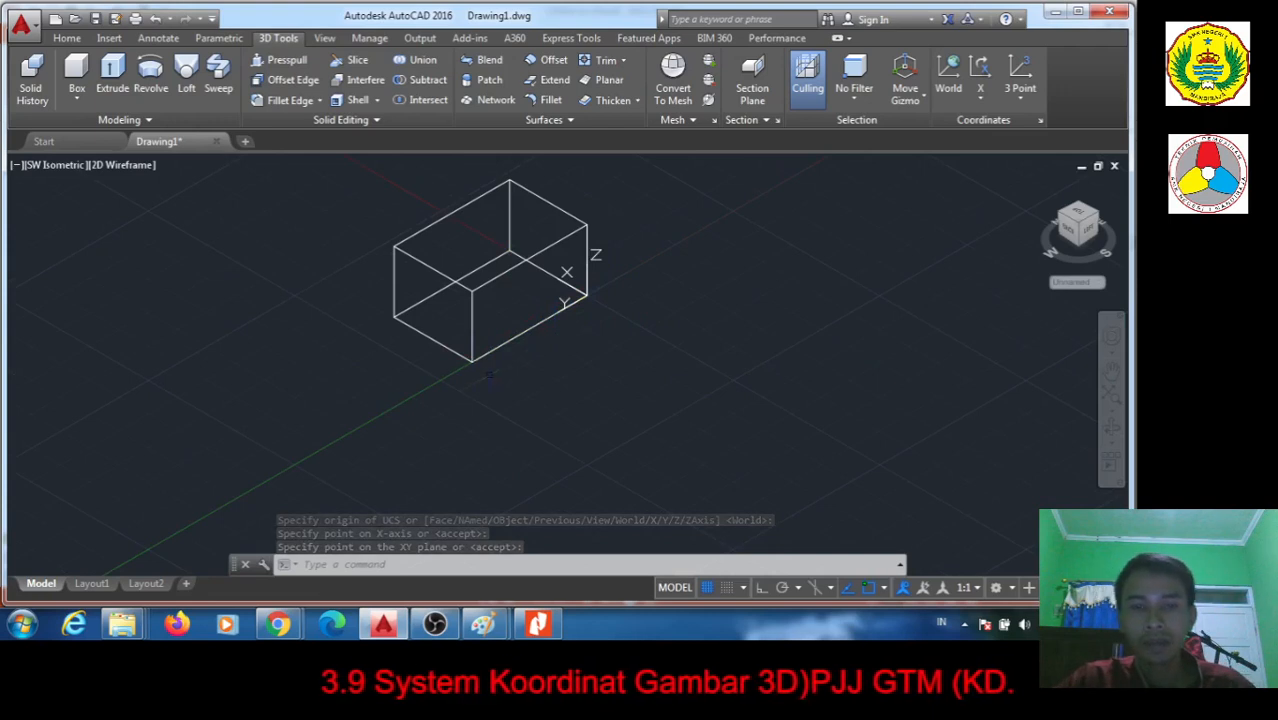
pyautogui.scroll(-2, 489, 374)
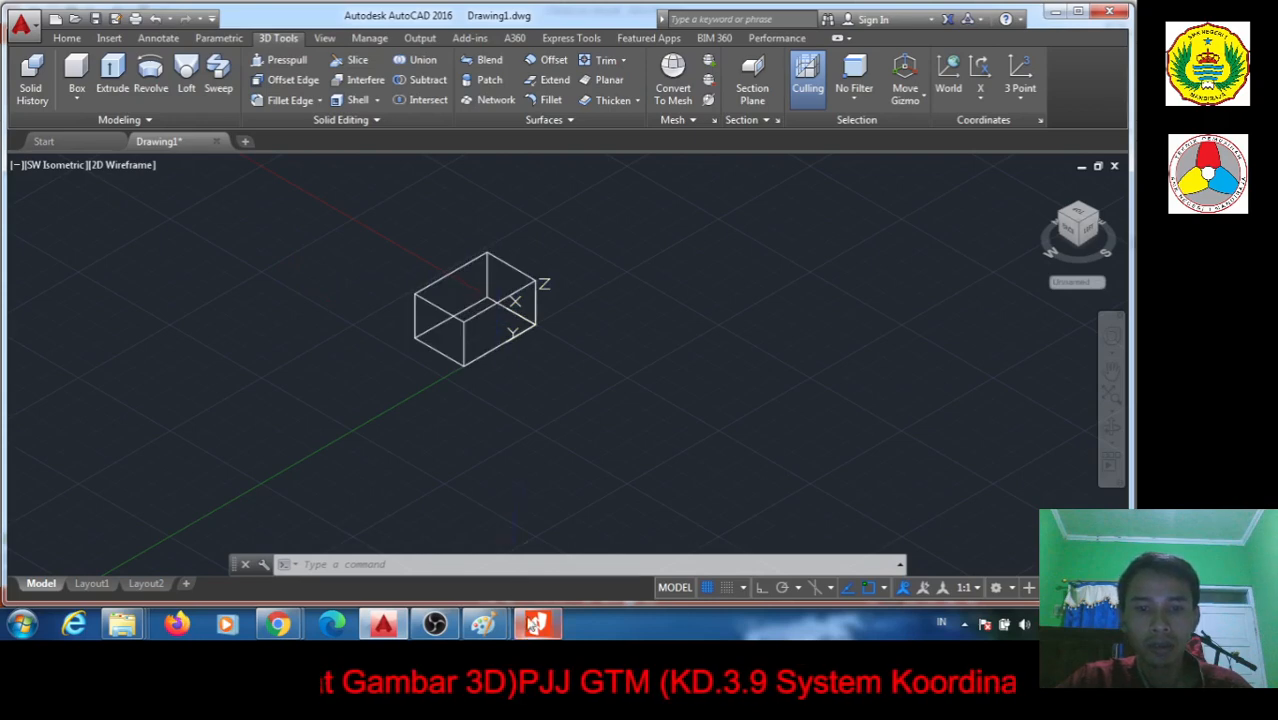
# Switch to Nitro Pro and read the page 6 instructions for aligning the UCS with an object's sloped face
pyautogui.click(537, 625)
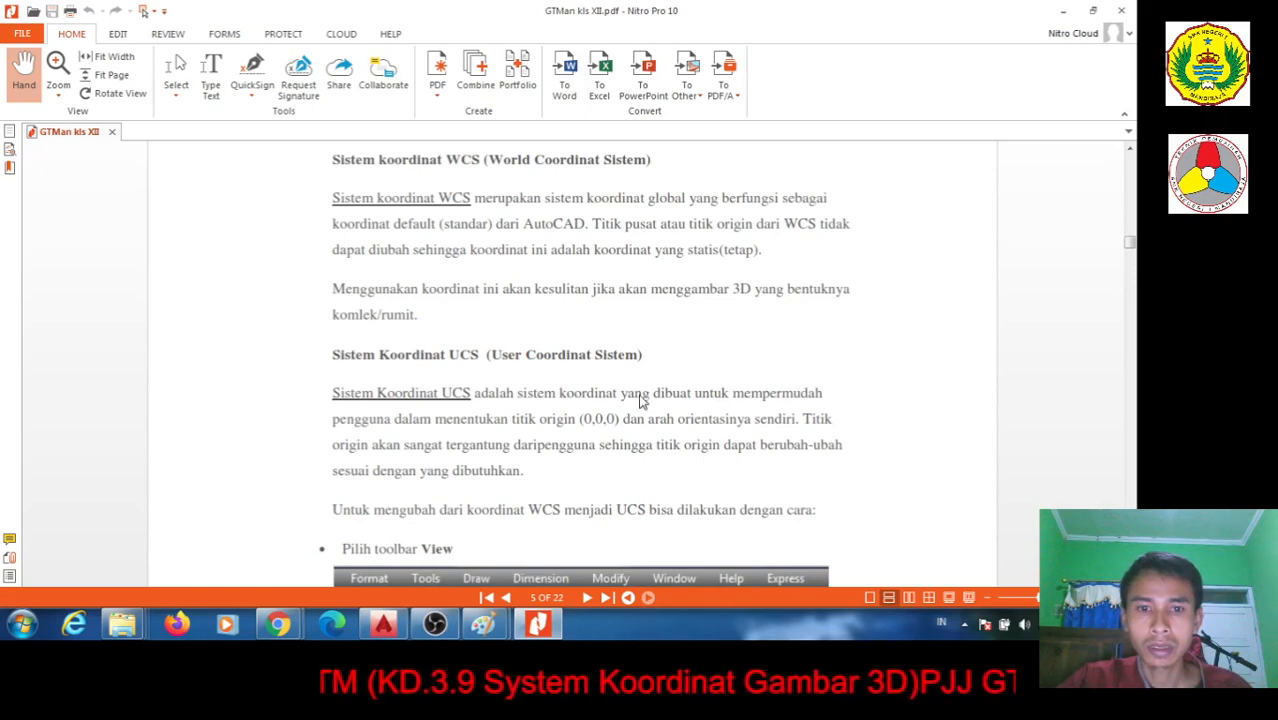
pyautogui.scroll(-5, 548, 491)
pyautogui.scroll(-14, 545, 400)
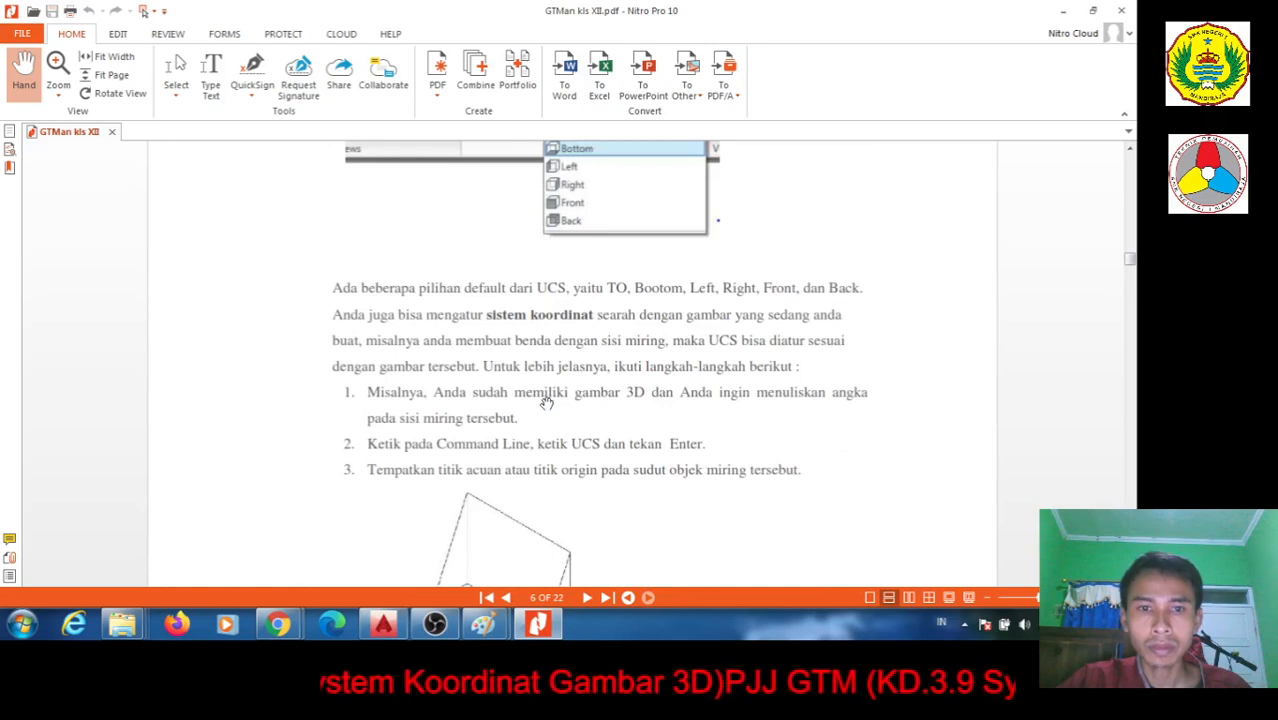
pyautogui.scroll(-2, 546, 404)
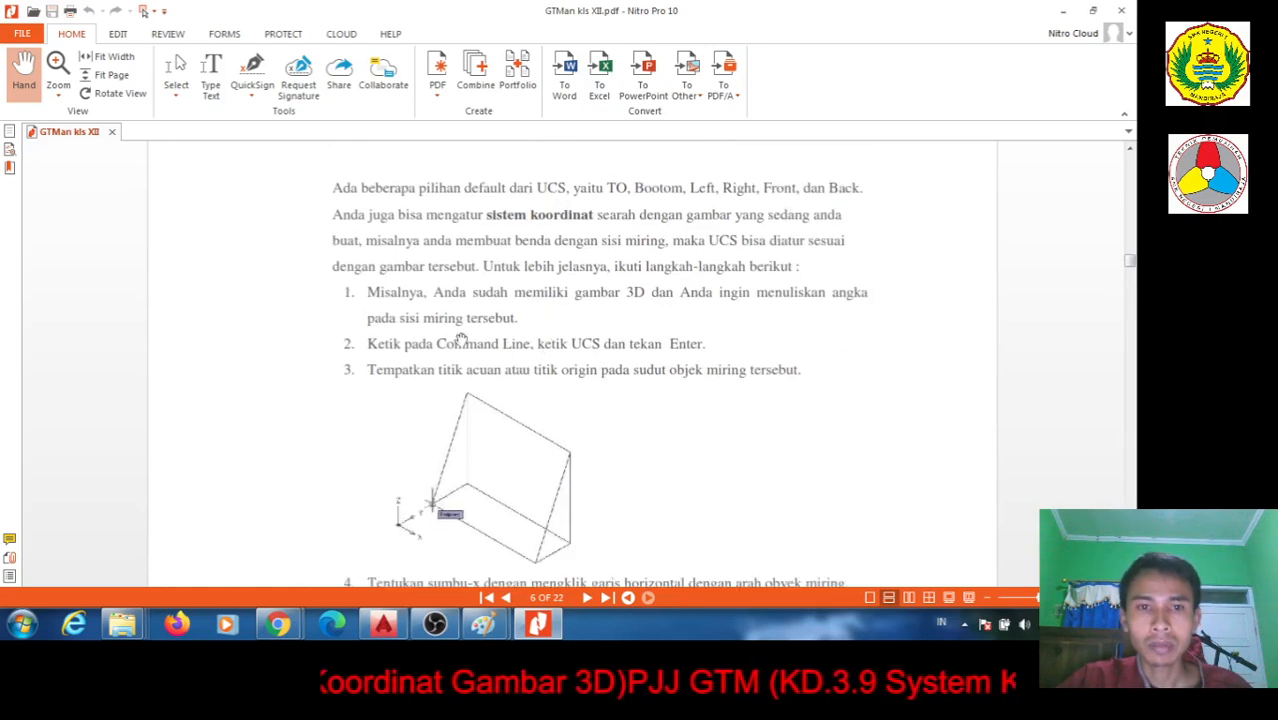